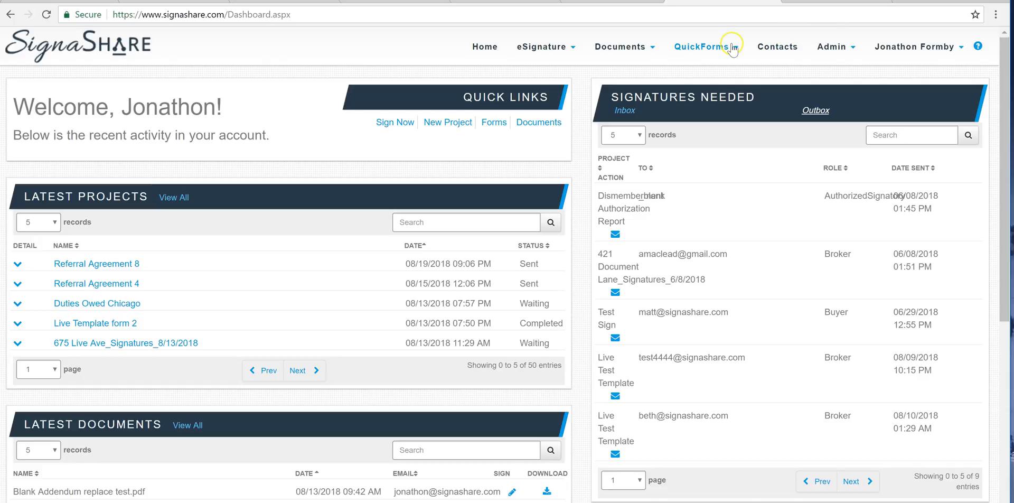
Create a new form in QuickForms and upload the PDF "a test form.pdf" from the Documents folder into it
{"action": "left_click", "coordinate": [693, 80]}
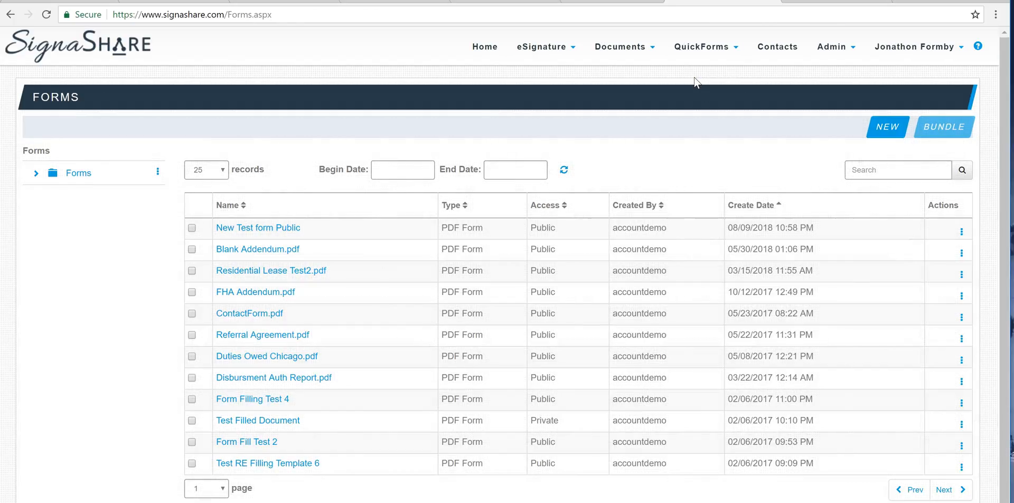
{"action": "left_click", "coordinate": [878, 137]}
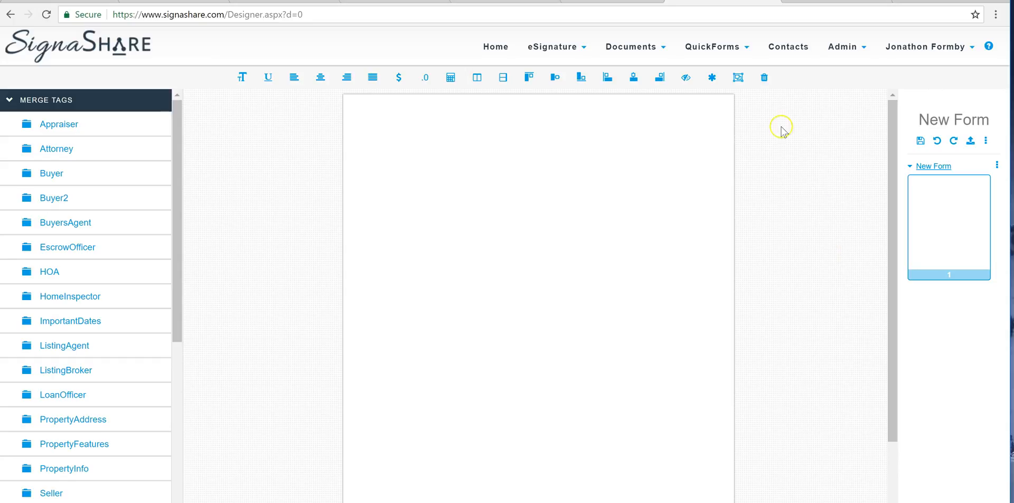
{"action": "left_click", "coordinate": [972, 142]}
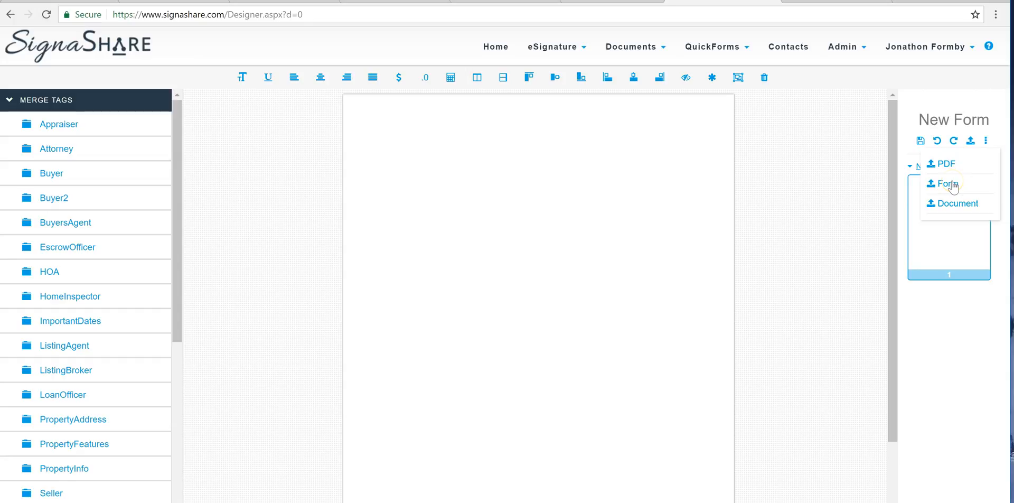
{"action": "left_click", "coordinate": [948, 208]}
{"action": "left_click", "coordinate": [944, 162]}
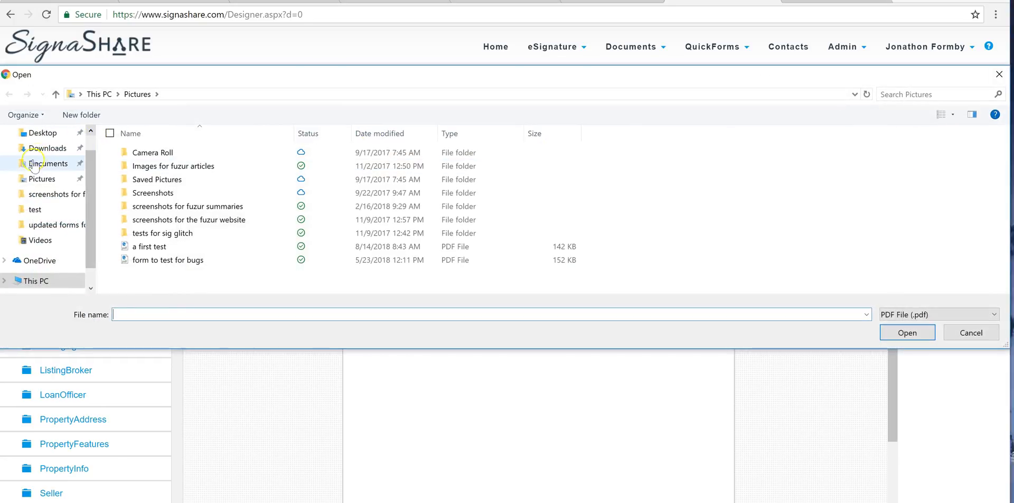
{"action": "left_click", "coordinate": [31, 168]}
{"action": "double_click", "coordinate": [163, 250]}
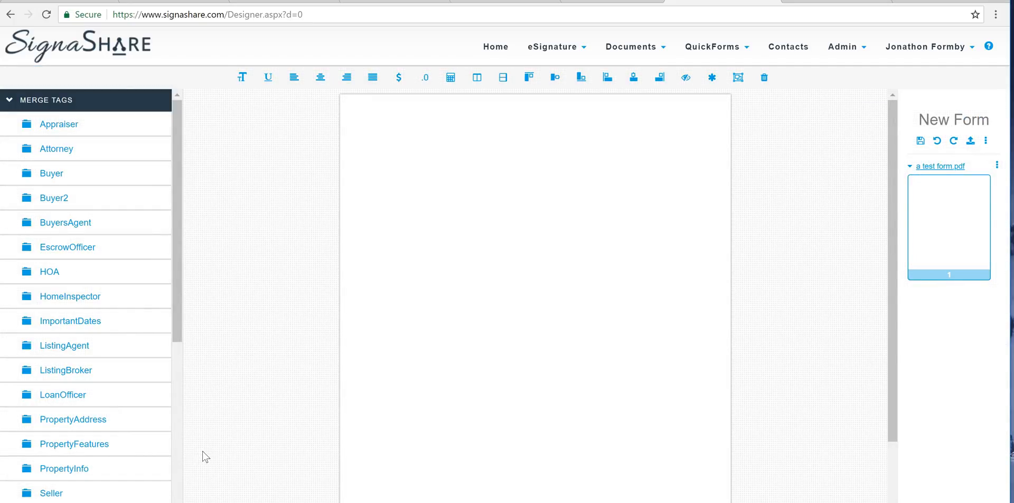
Add the predefined Buyer role as a participant on Level 1 of the form
{"action": "scroll", "coordinate": [124, 415], "scroll_direction": "down", "scroll_amount": 3}
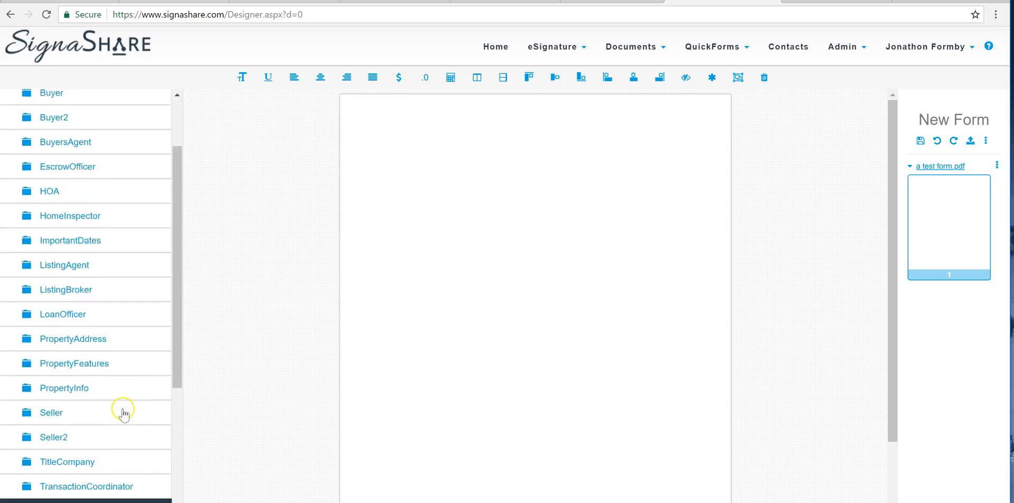
{"action": "scroll", "coordinate": [124, 415], "scroll_direction": "down", "scroll_amount": 6}
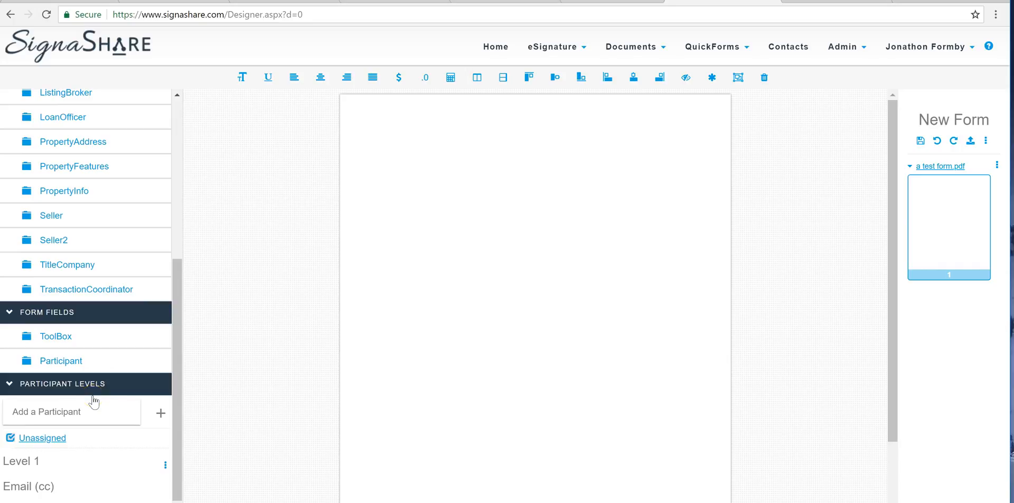
{"action": "left_click", "coordinate": [71, 411]}
{"action": "type", "text": "buye"}
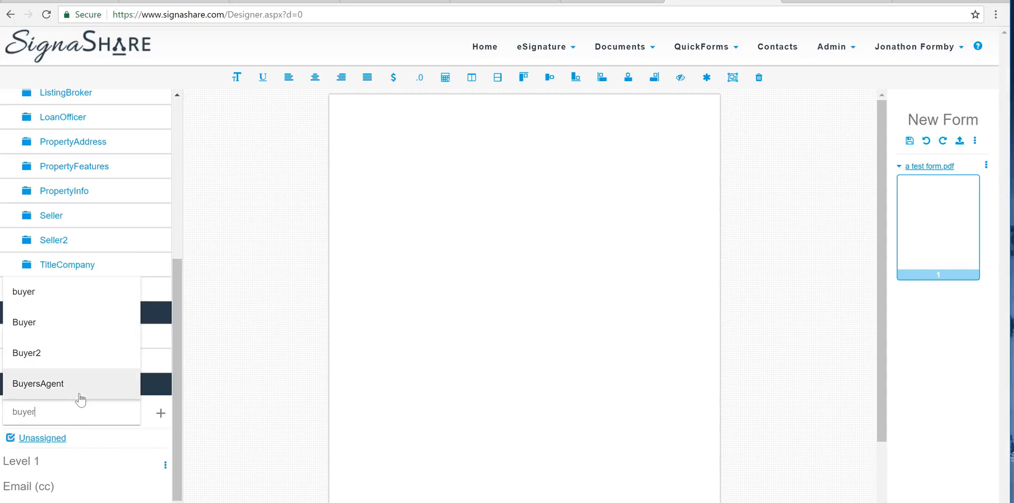
{"action": "type", "text": "r"}
{"action": "left_click", "coordinate": [79, 322]}
{"action": "left_click", "coordinate": [143, 388]}
{"action": "left_click", "coordinate": [161, 412]}
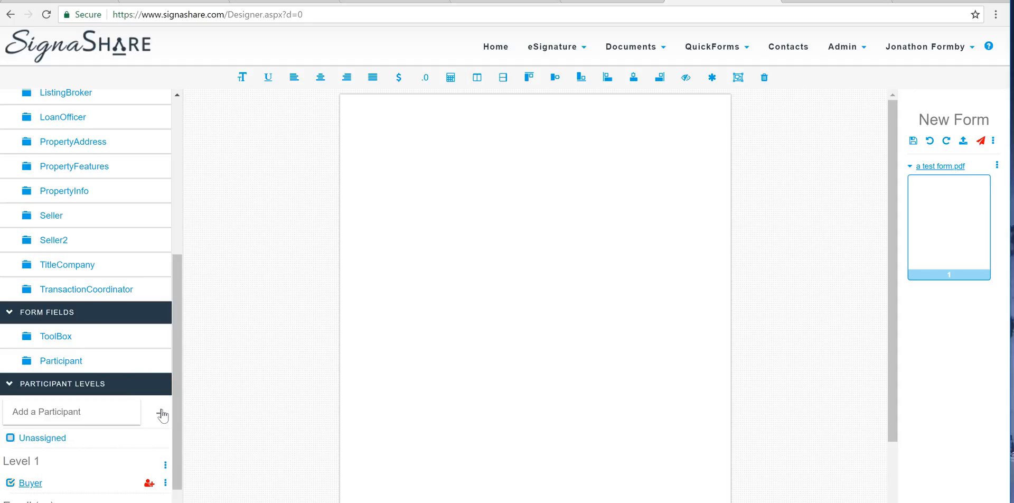
Add a custom participant named "seller 3" with the color #FF80AB and save it
{"action": "scroll", "coordinate": [161, 414], "scroll_direction": "down", "scroll_amount": 1}
{"action": "left_click", "coordinate": [115, 450]}
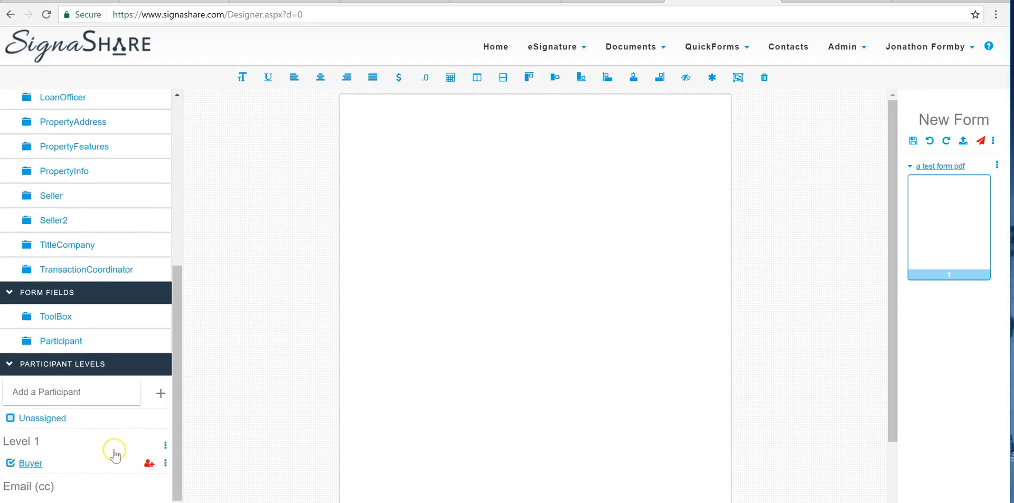
{"action": "left_click", "coordinate": [94, 394]}
{"action": "type", "text": "sel"}
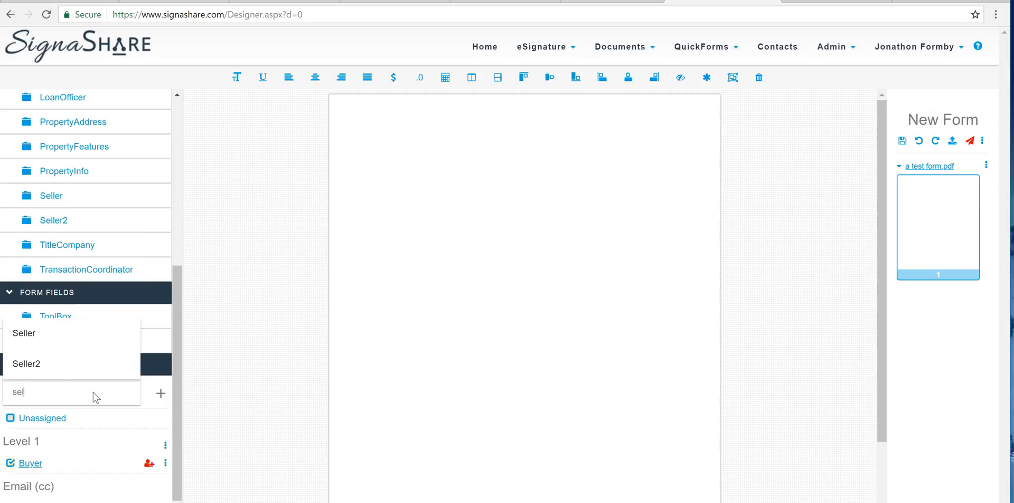
{"action": "type", "text": "ler 3"}
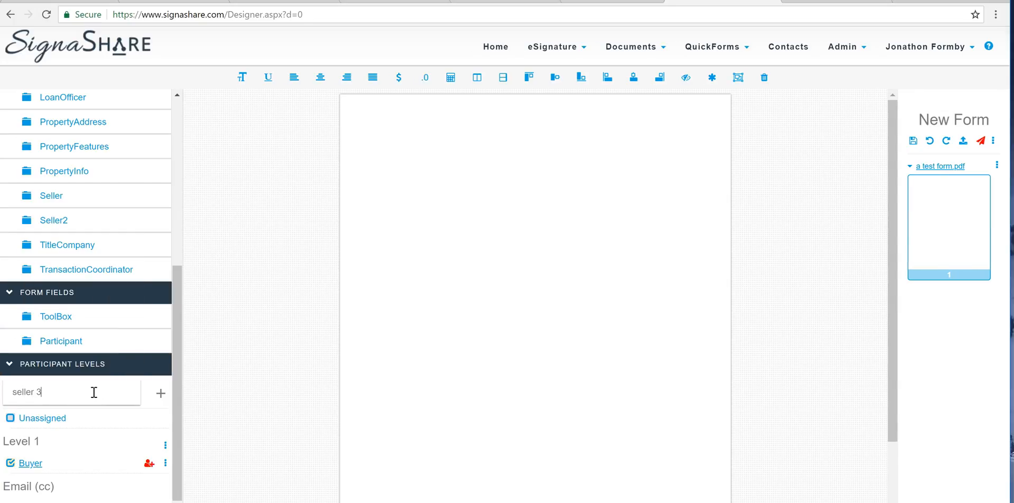
{"action": "left_click", "coordinate": [161, 393]}
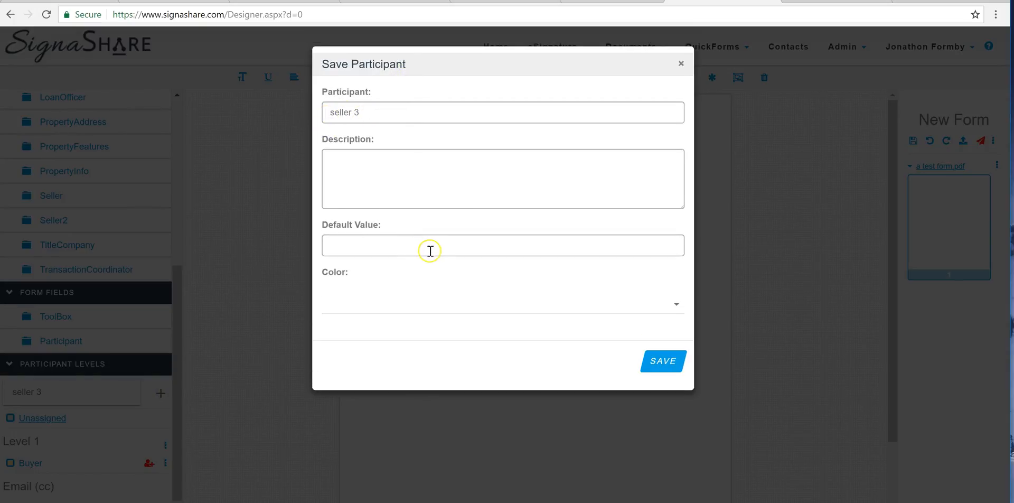
{"action": "left_click", "coordinate": [413, 299]}
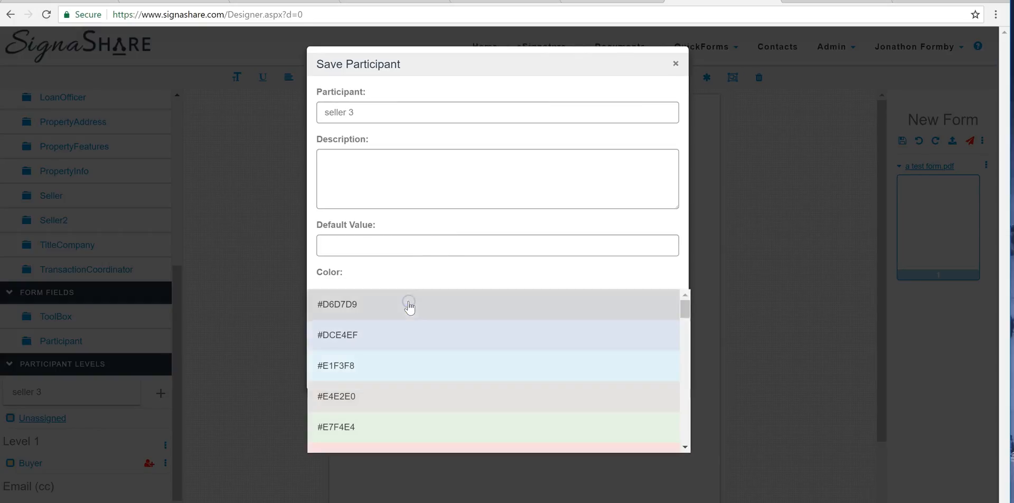
{"action": "scroll", "coordinate": [395, 365], "scroll_direction": "down", "scroll_amount": 1}
{"action": "scroll", "coordinate": [395, 368], "scroll_direction": "down", "scroll_amount": 5}
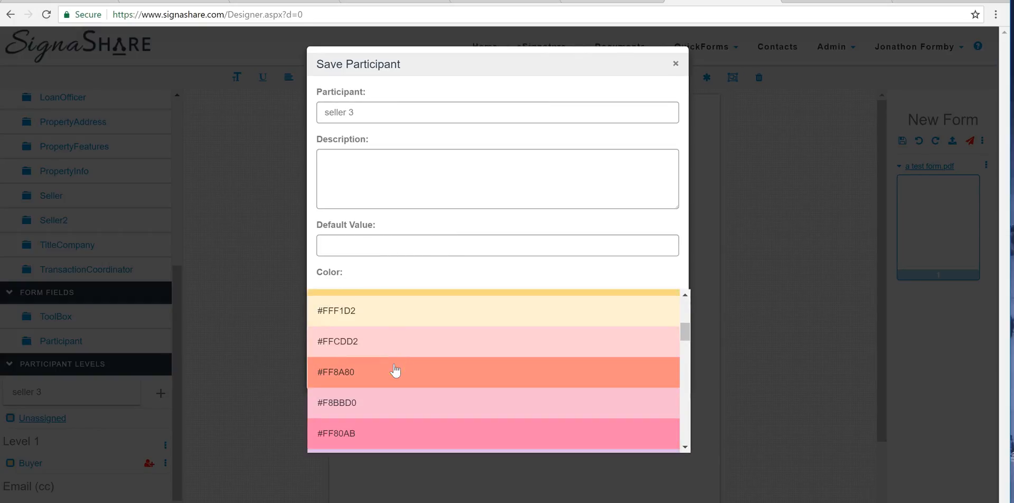
{"action": "left_click", "coordinate": [372, 415]}
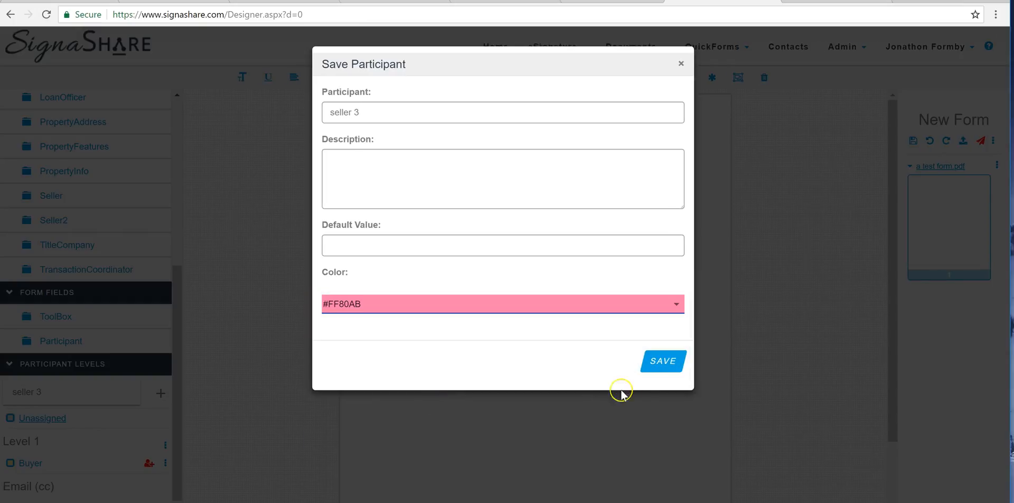
{"action": "left_click", "coordinate": [665, 361]}
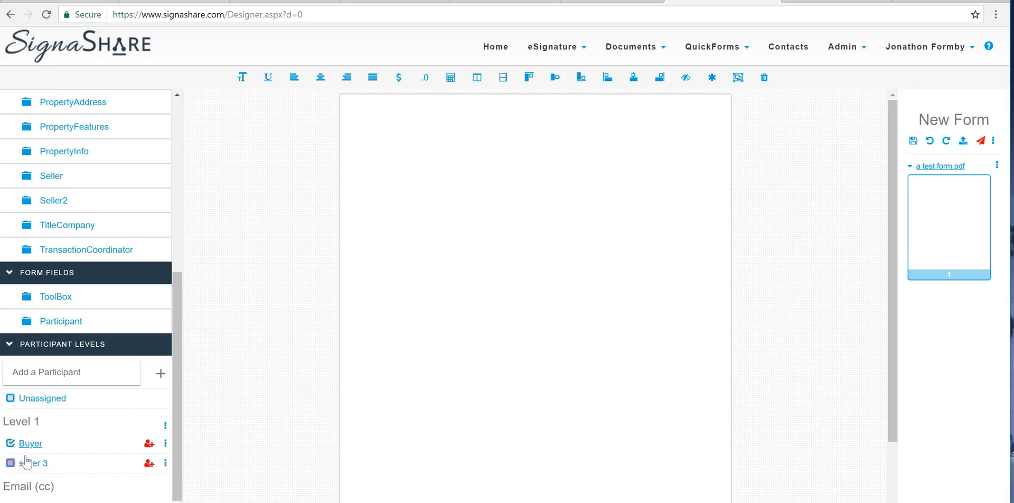
Add one participant level above and two levels below the one holding Buyer and seller 3
{"action": "left_click", "coordinate": [165, 426]}
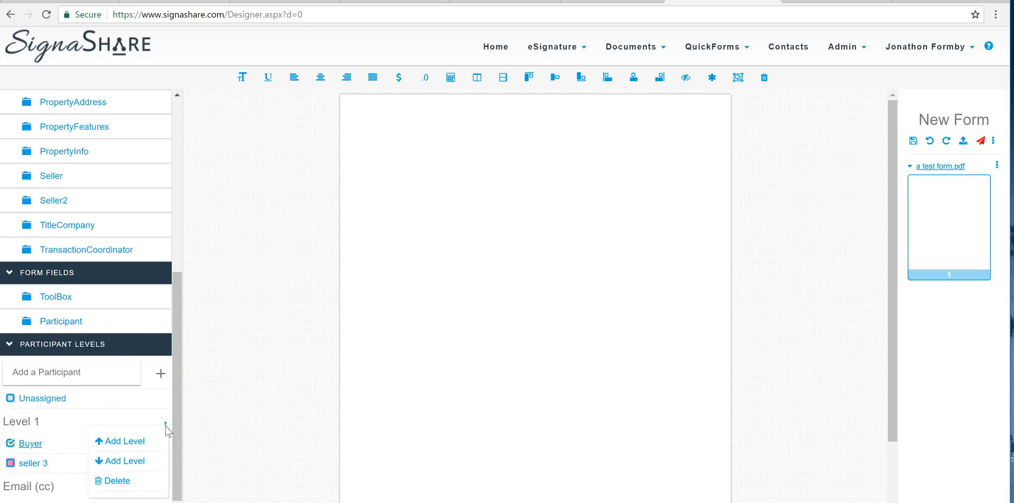
{"action": "left_click", "coordinate": [138, 443]}
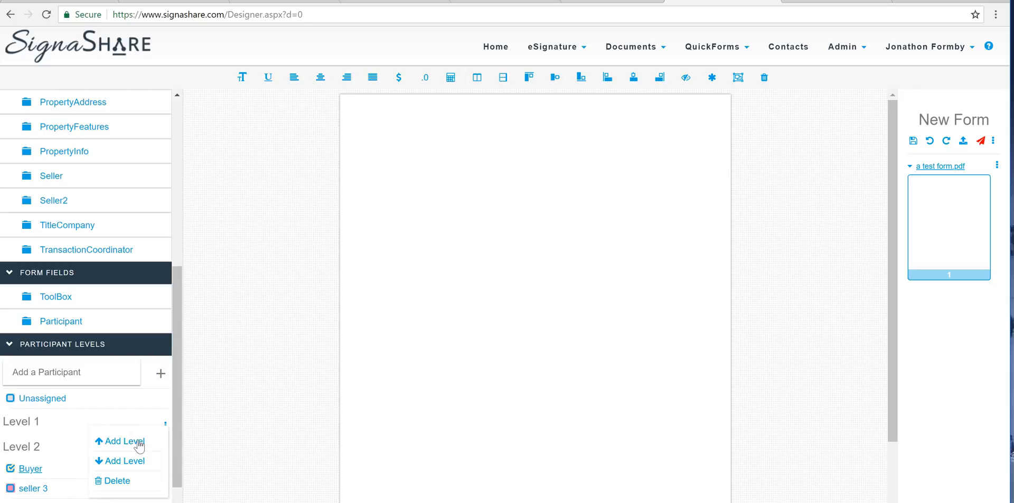
{"action": "left_click", "coordinate": [197, 454]}
{"action": "left_click", "coordinate": [164, 449]}
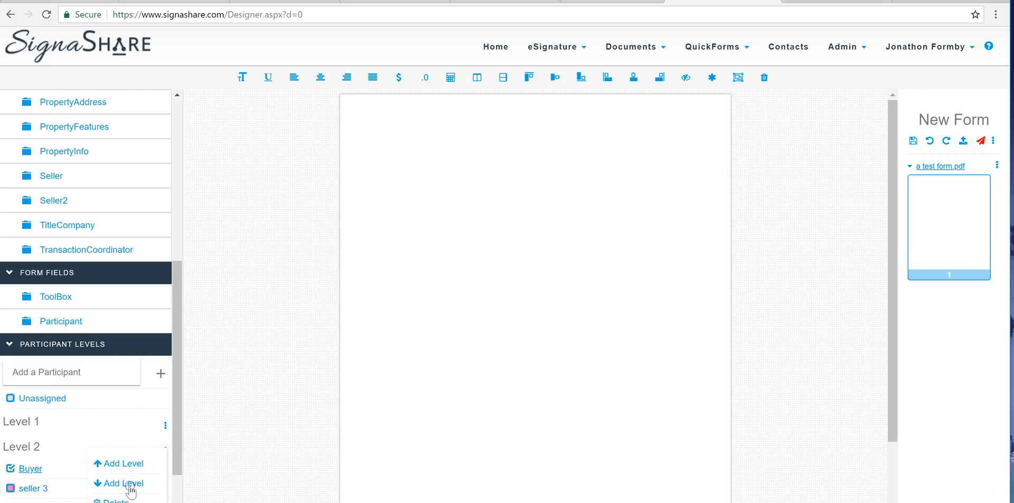
{"action": "left_click", "coordinate": [131, 482]}
{"action": "scroll", "coordinate": [117, 428], "scroll_direction": "down", "scroll_amount": 2}
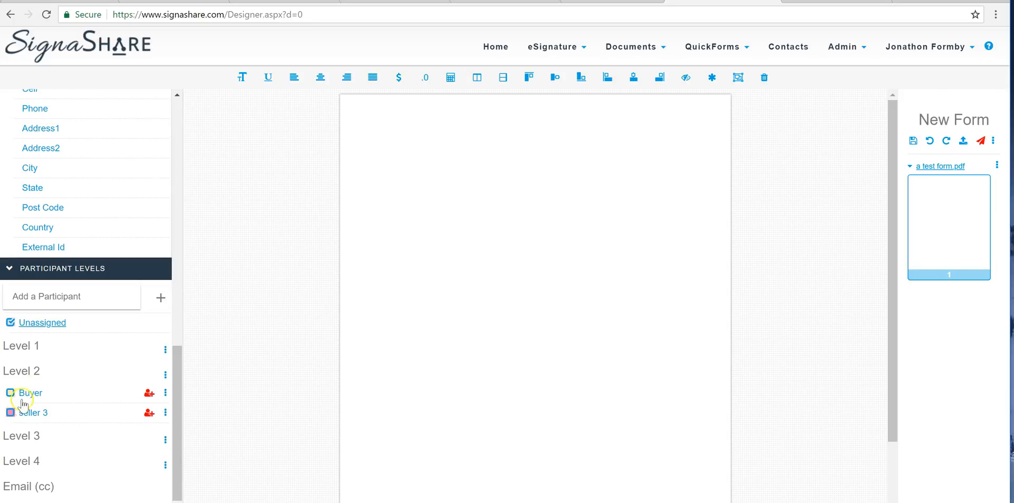
Make seller 3 the active participant and place its First Name field near the upper part of the page
{"action": "left_click", "coordinate": [11, 412]}
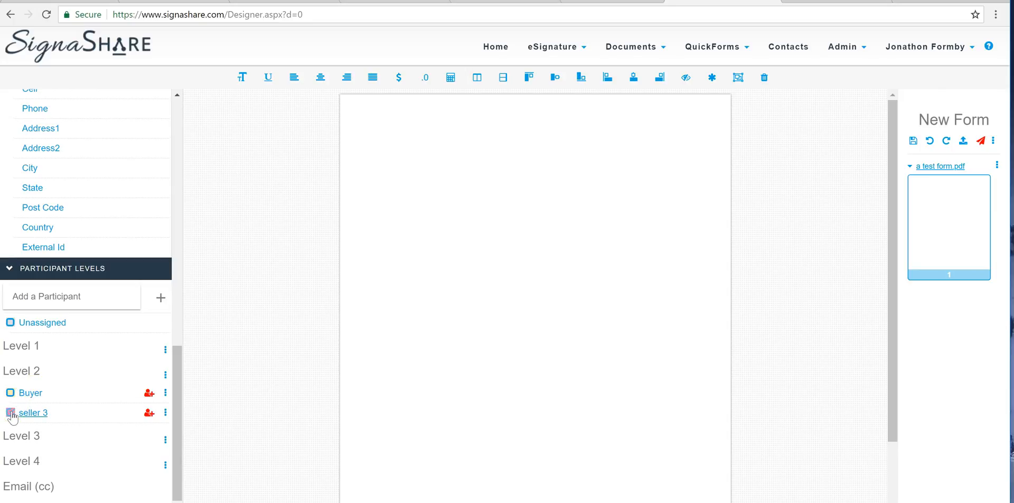
{"action": "scroll", "coordinate": [65, 203], "scroll_direction": "up", "scroll_amount": 2}
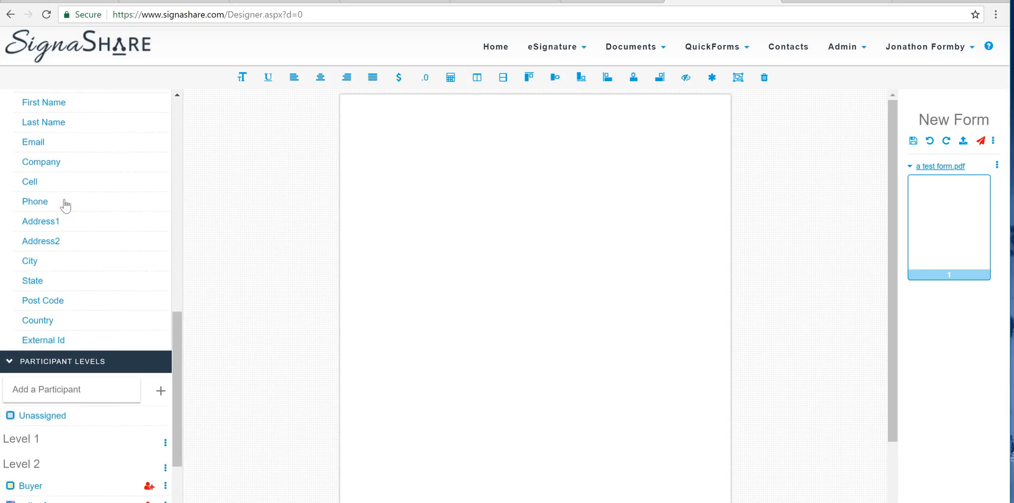
{"action": "scroll", "coordinate": [65, 203], "scroll_direction": "up", "scroll_amount": 2}
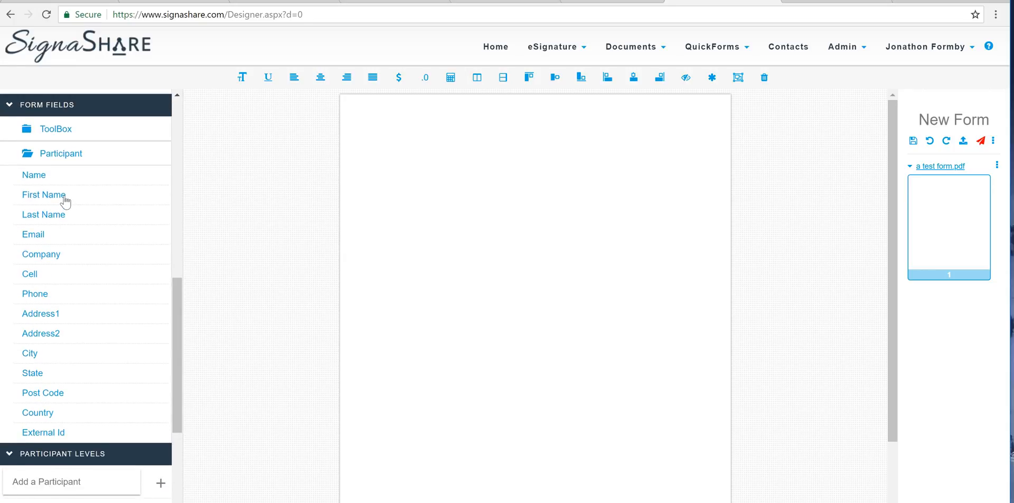
{"action": "left_click_drag", "start_coordinate": [64, 197], "coordinate": [400, 181]}
{"action": "left_click", "coordinate": [426, 186]}
{"action": "left_click", "coordinate": [399, 184]}
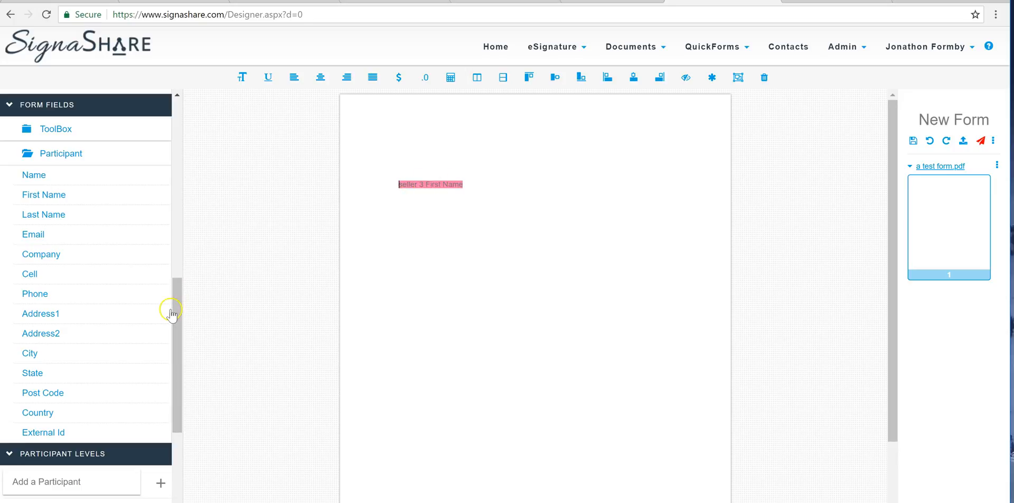
Switch the active participant to Unassigned and place a State field below the seller 3 First Name field
{"action": "scroll", "coordinate": [154, 321], "scroll_direction": "down", "scroll_amount": 3}
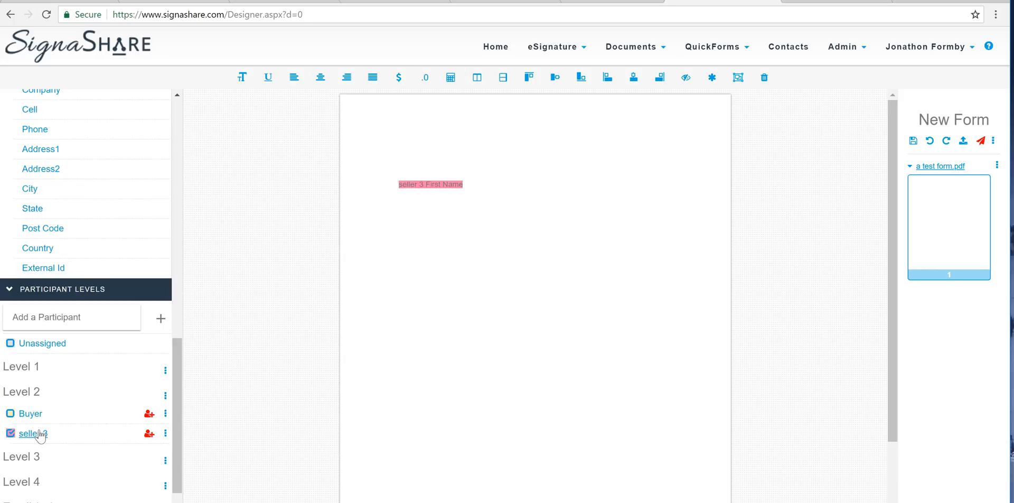
{"action": "left_click", "coordinate": [12, 343]}
{"action": "left_click_drag", "start_coordinate": [50, 208], "coordinate": [389, 227]}
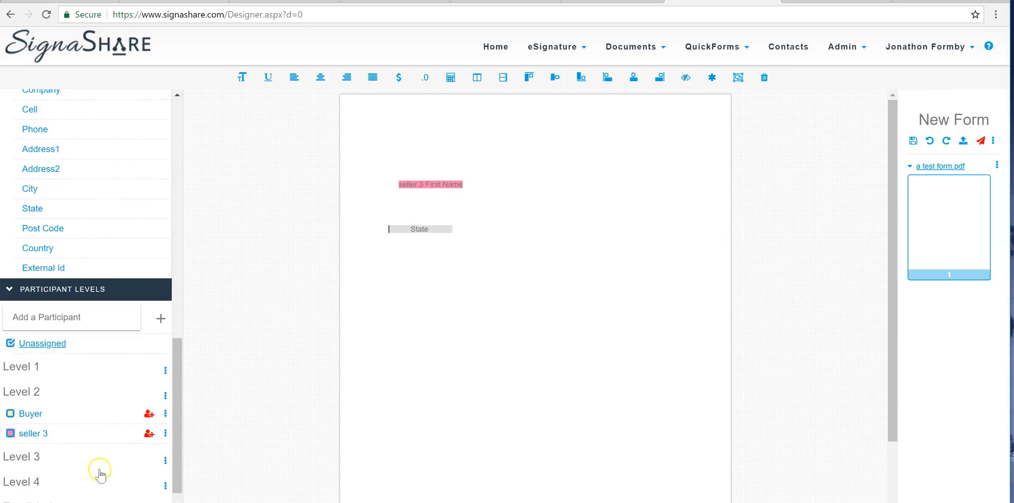
Place the ListingAgent FullName merge tag below the State field and enlarge its box in width and height
{"action": "left_click_drag", "start_coordinate": [178, 422], "coordinate": [147, 145]}
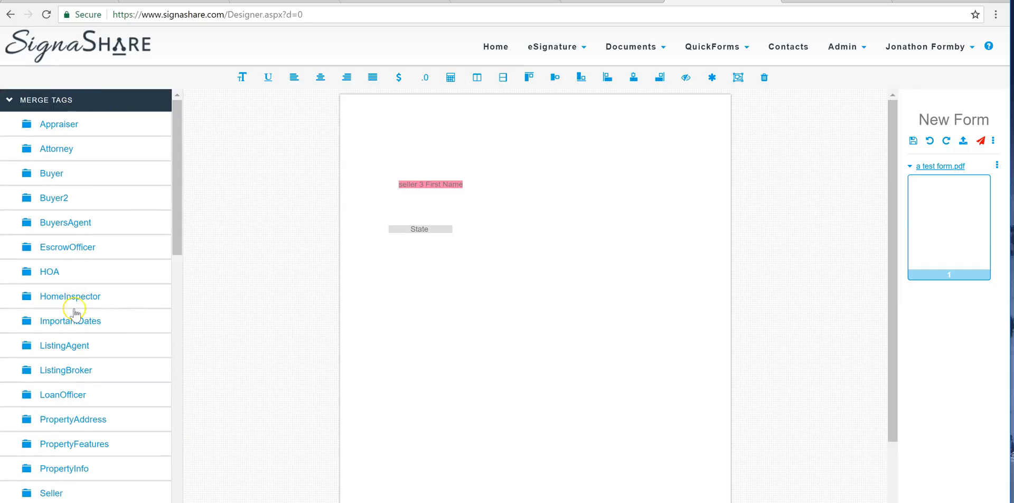
{"action": "left_click", "coordinate": [70, 346]}
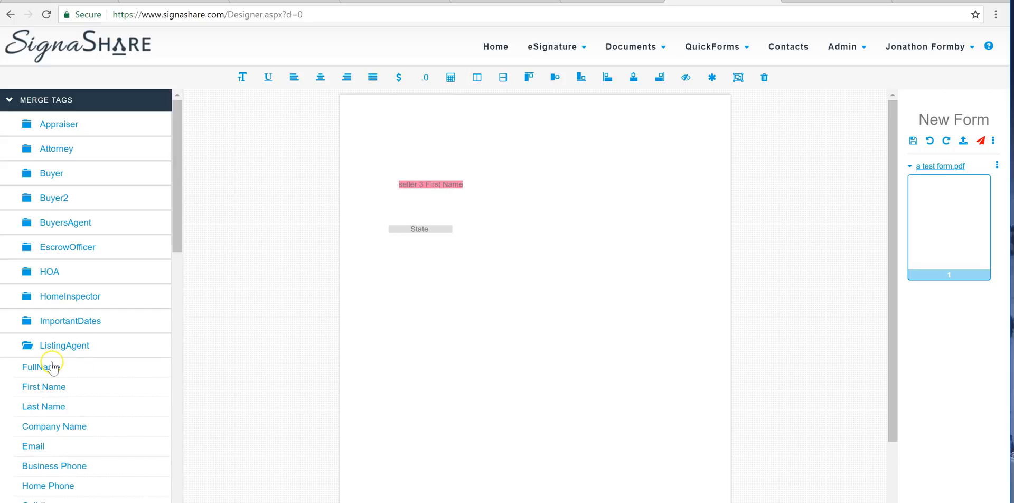
{"action": "left_click_drag", "start_coordinate": [52, 365], "coordinate": [380, 332]}
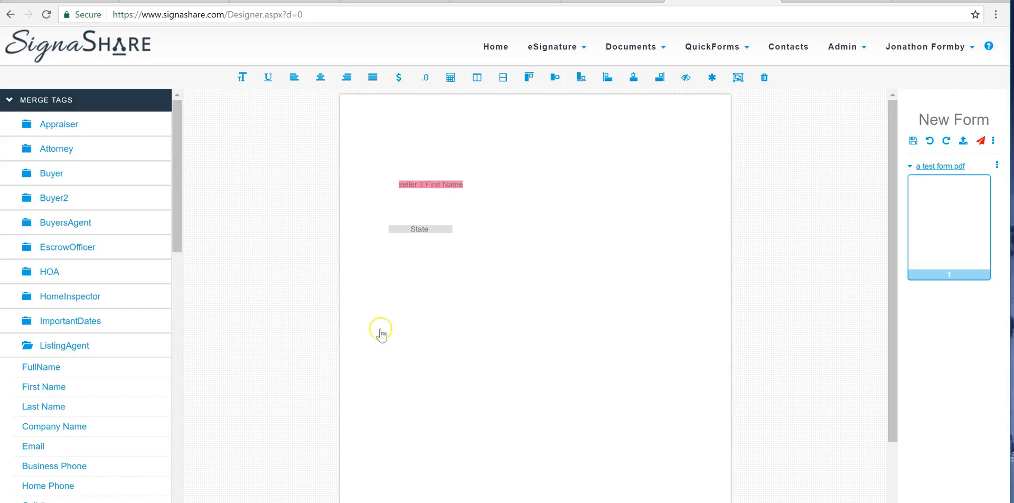
{"action": "left_click", "coordinate": [413, 332]}
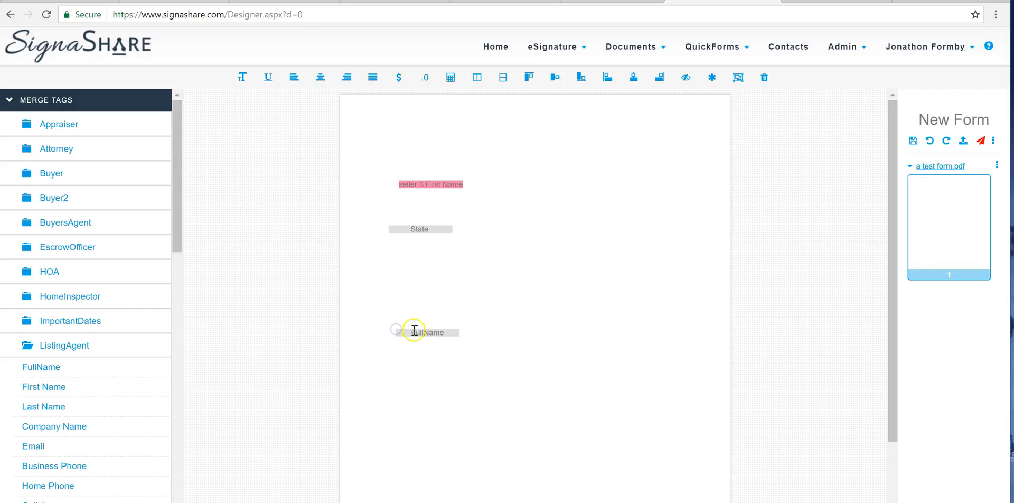
{"action": "left_click", "coordinate": [456, 333]}
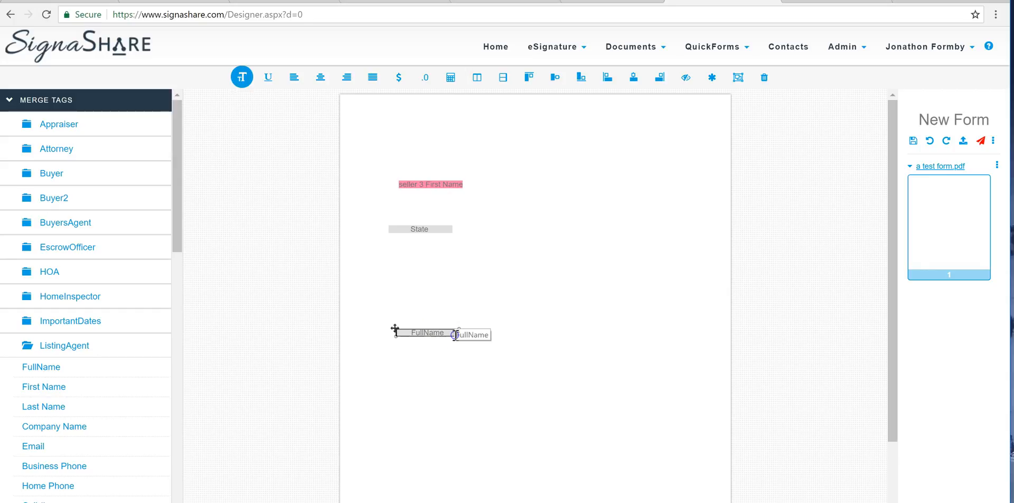
{"action": "left_click_drag", "start_coordinate": [466, 341], "coordinate": [504, 360]}
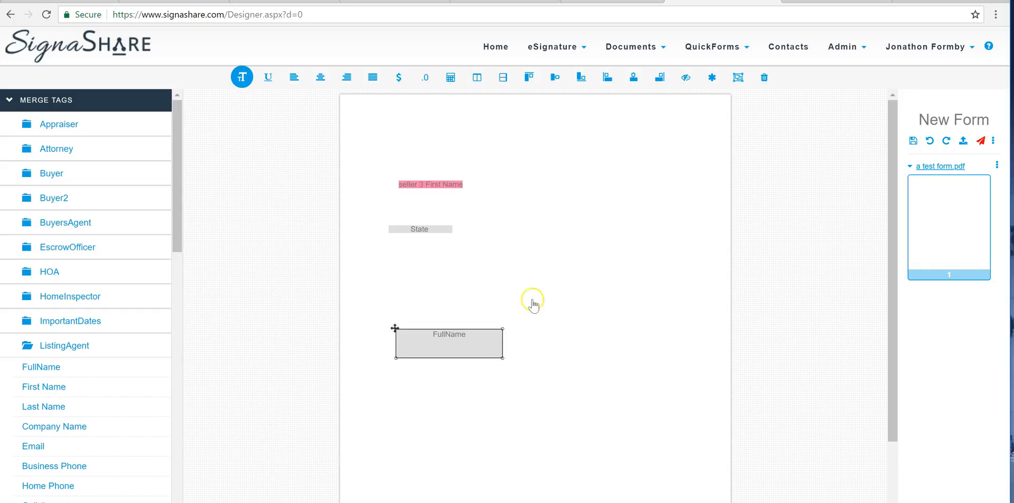
Start saving the document as a form and choose the test b folder under Forms as its location
{"action": "left_click", "coordinate": [912, 142]}
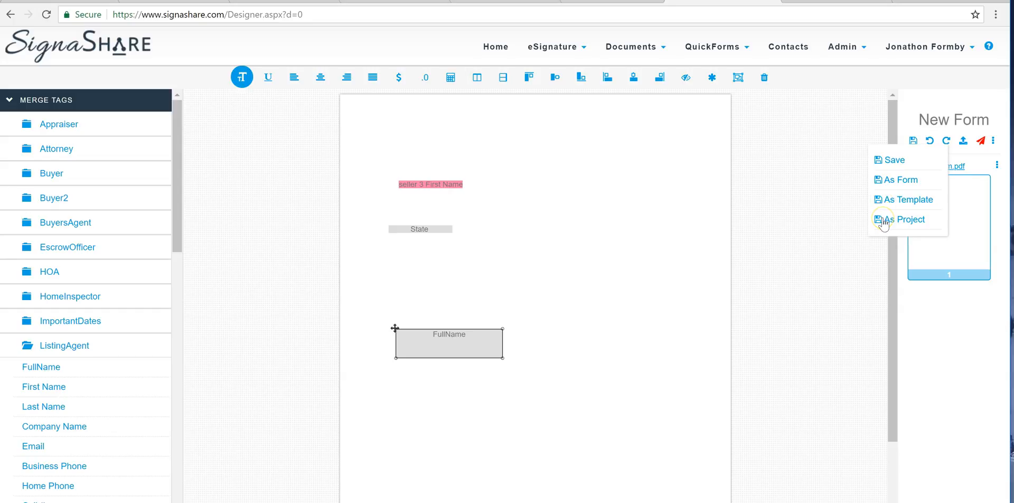
{"action": "left_click", "coordinate": [899, 179]}
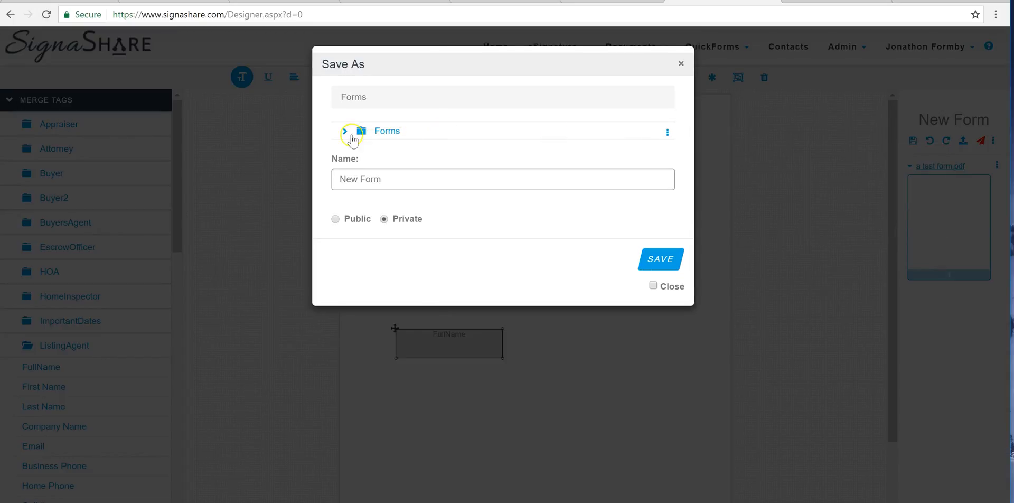
{"action": "left_click", "coordinate": [345, 131]}
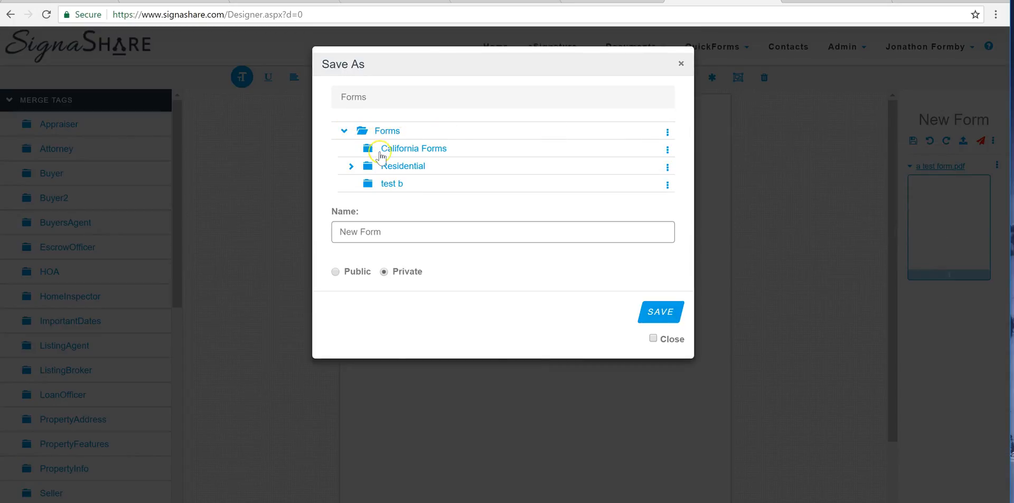
{"action": "left_click", "coordinate": [385, 186]}
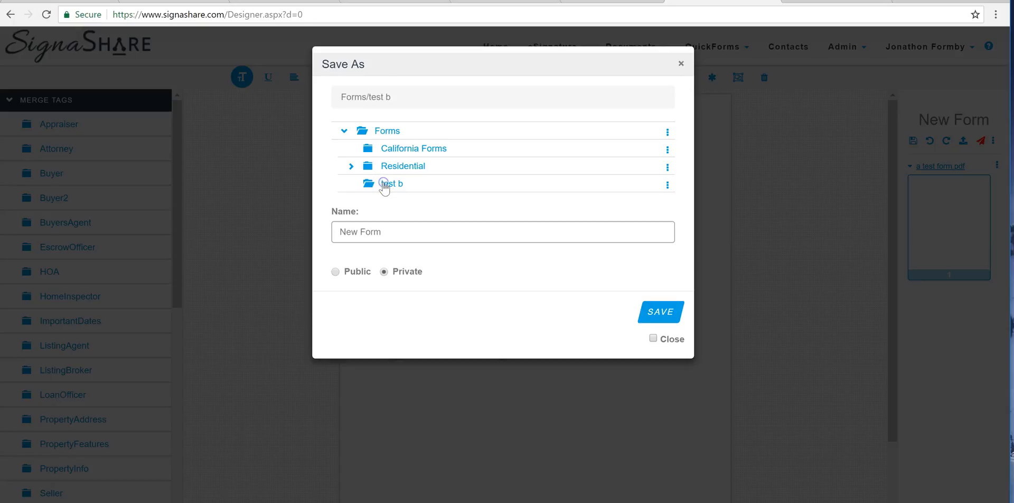
Name the form "Test form a", make it public and save it
{"action": "left_click_drag", "start_coordinate": [387, 232], "coordinate": [314, 240]}
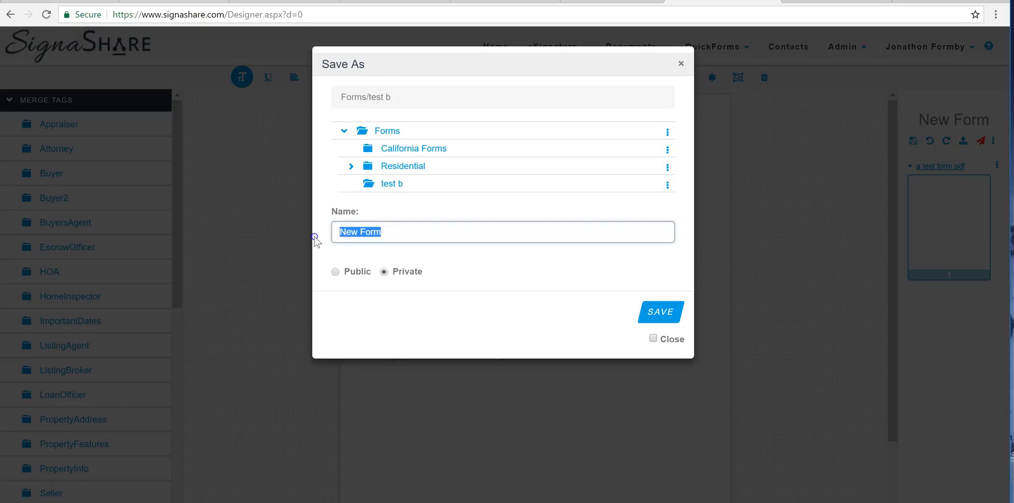
{"action": "type", "text": "Tes"}
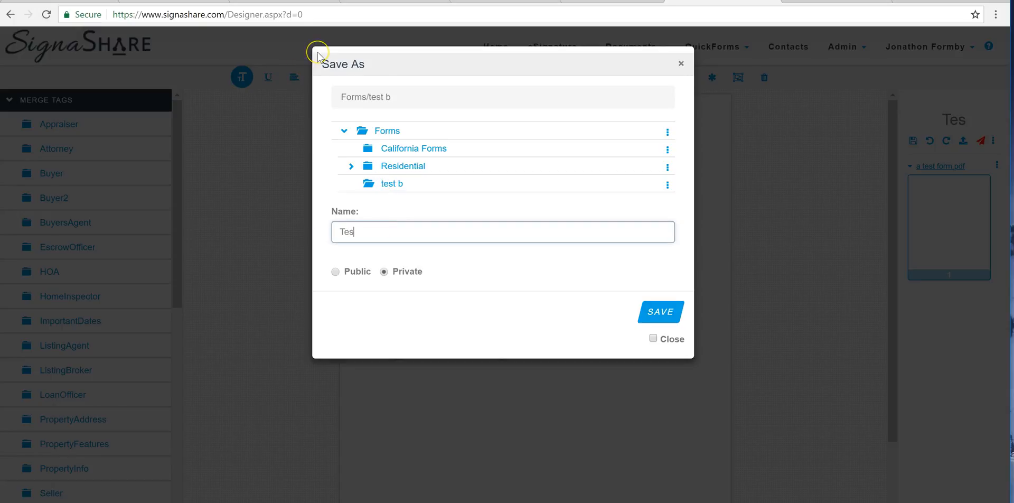
{"action": "type", "text": "t form"}
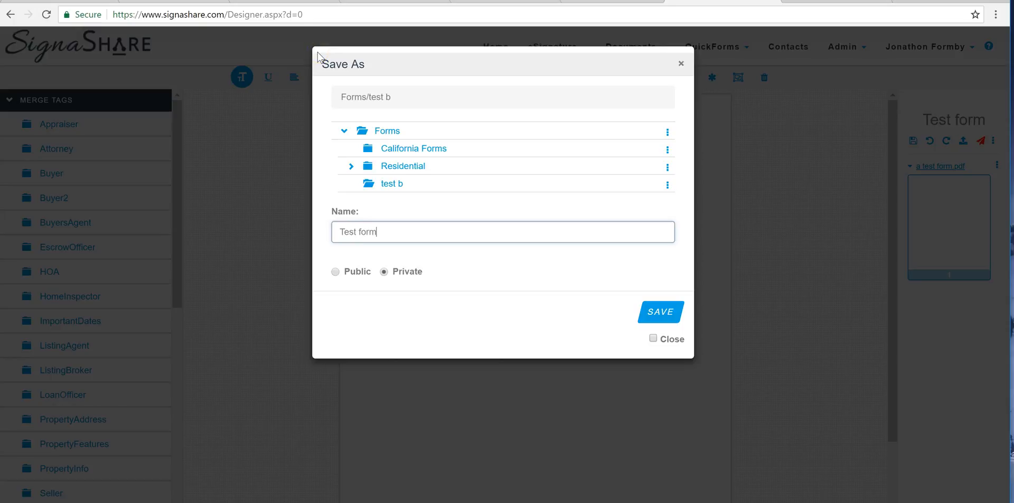
{"action": "type", "text": " a"}
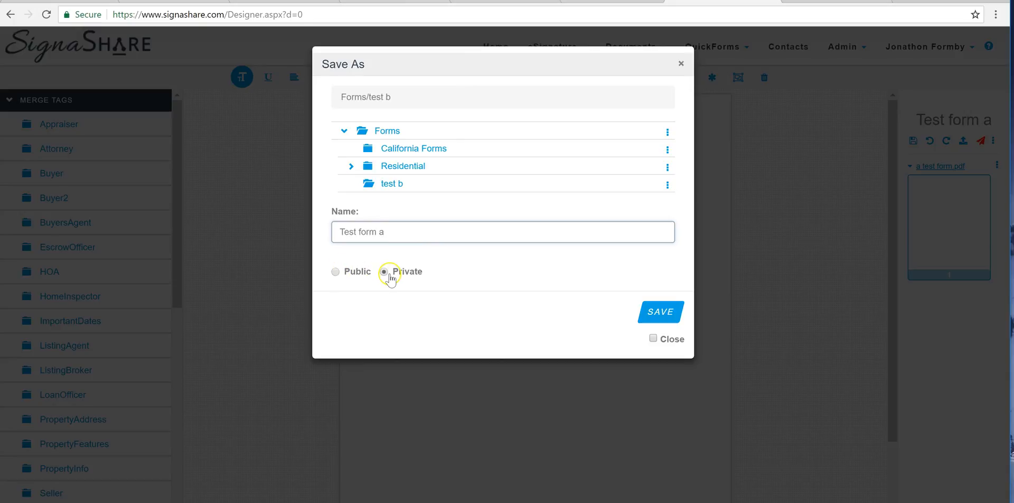
{"action": "left_click", "coordinate": [337, 272]}
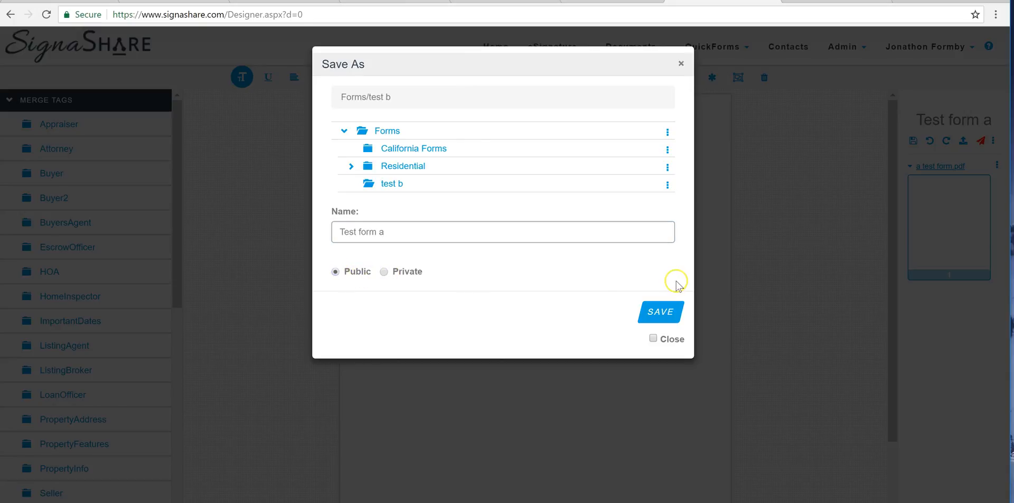
{"action": "left_click", "coordinate": [668, 316]}
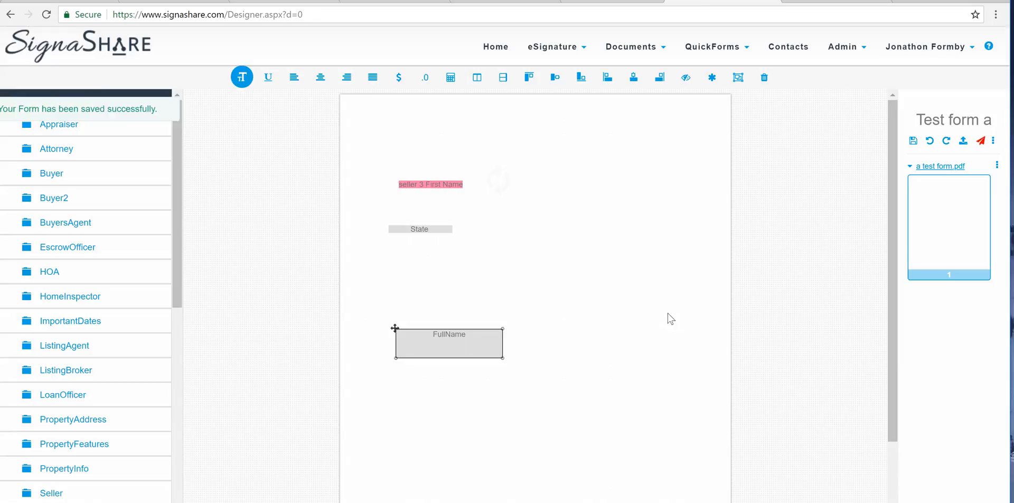